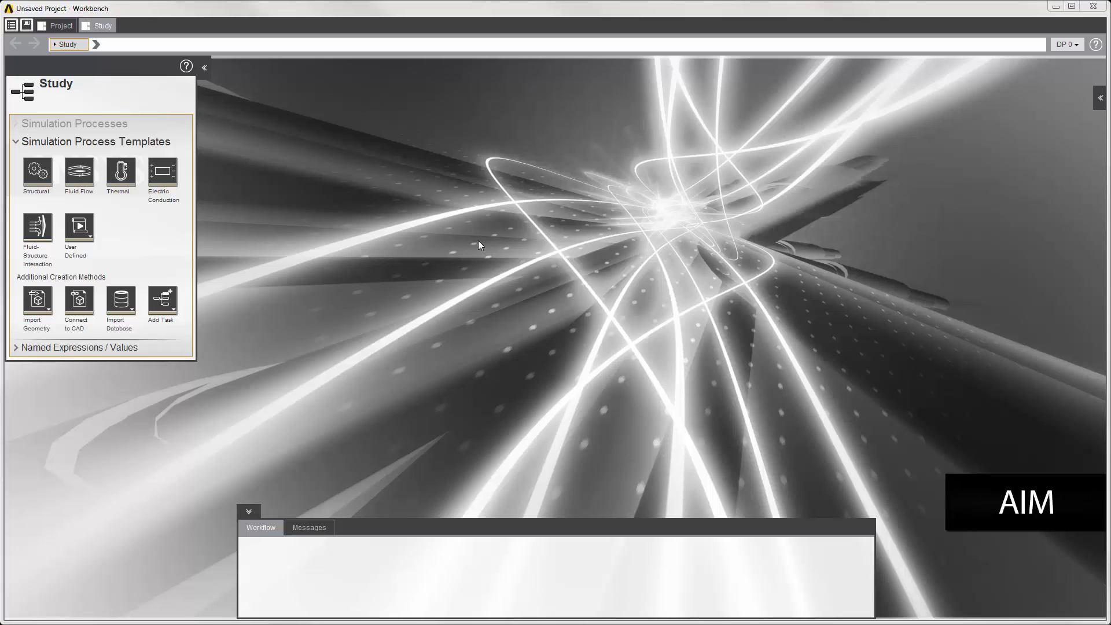
# Create a Fluid-Structure Interaction simulation from its template, loading DiskValve_2_split.scdoc as the geometry
pyautogui.click(43, 235)
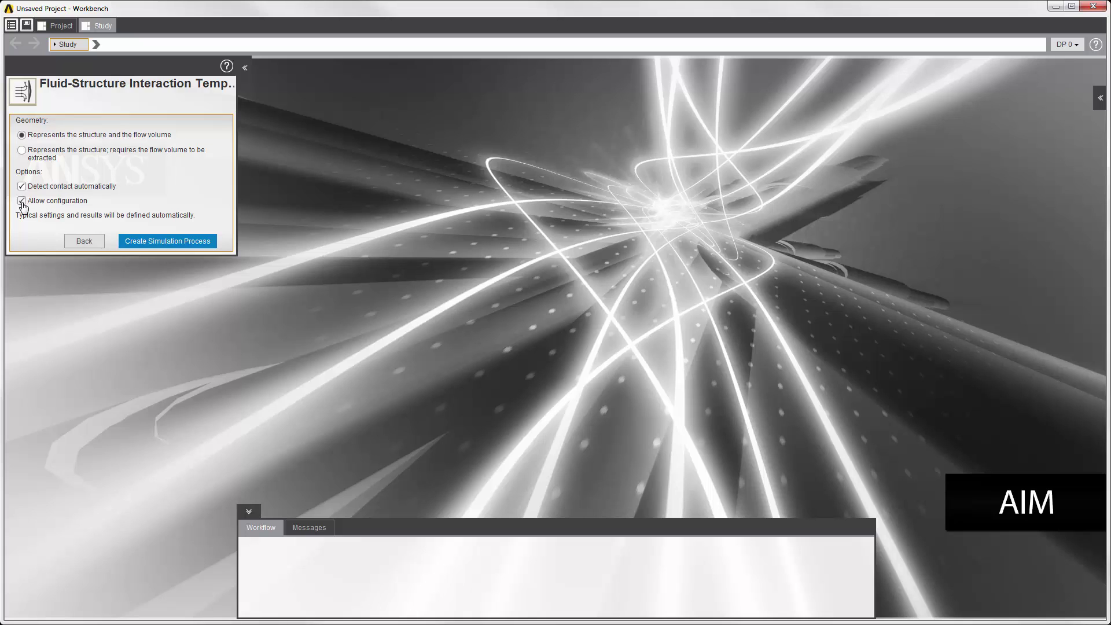
pyautogui.click(141, 242)
pyautogui.click(145, 155)
pyautogui.click(457, 326)
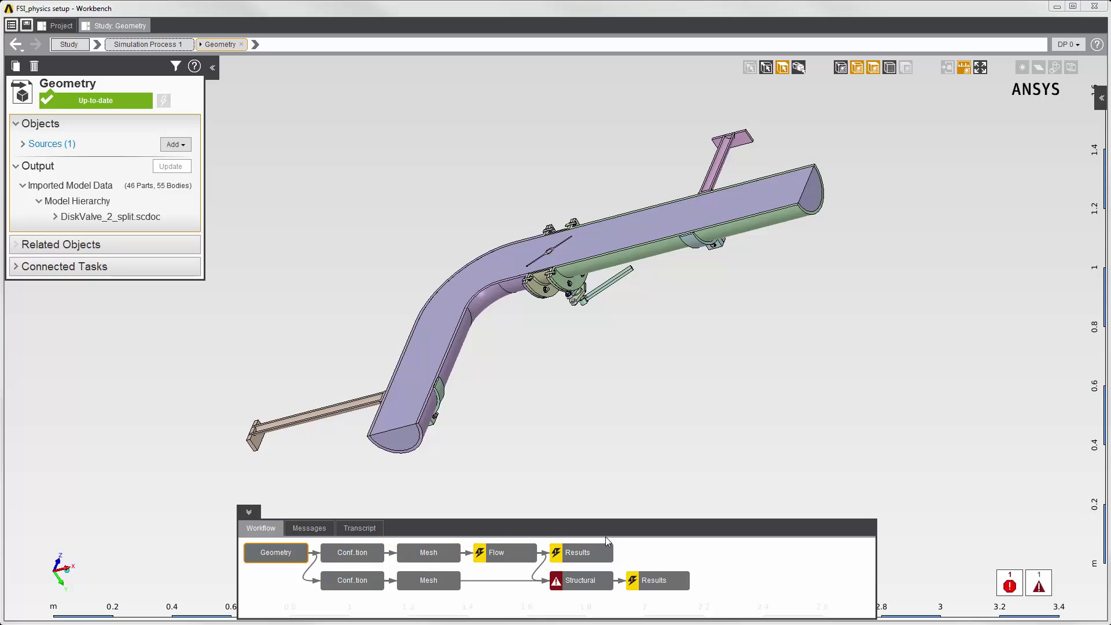
# Review the fluid configuration, mesh, Flow physics and its five boundary conditions
pyautogui.click(350, 554)
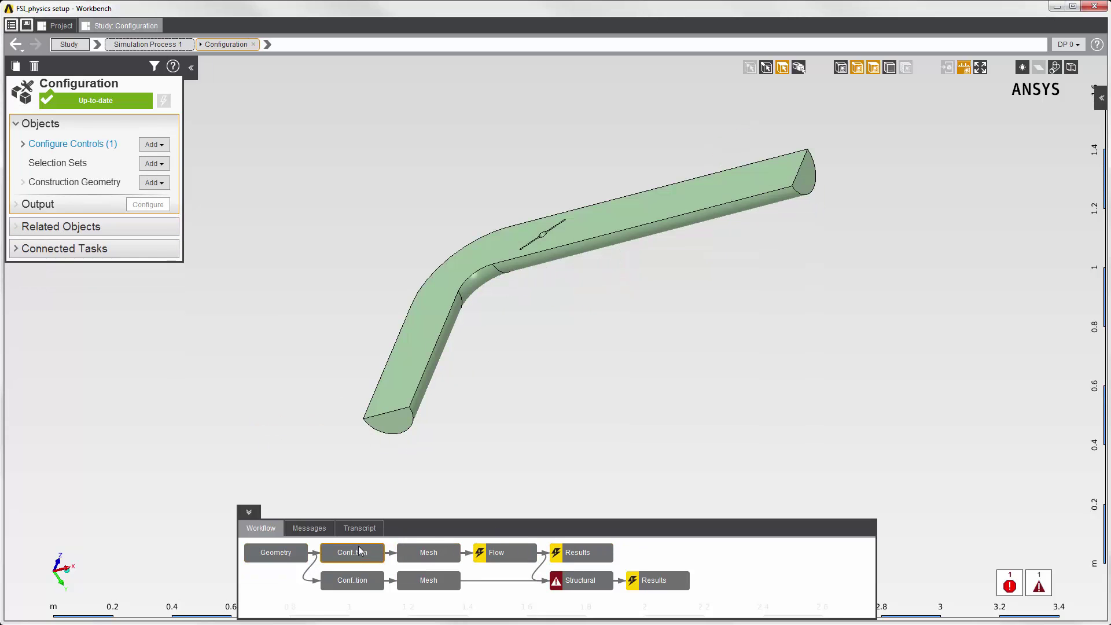
pyautogui.click(430, 558)
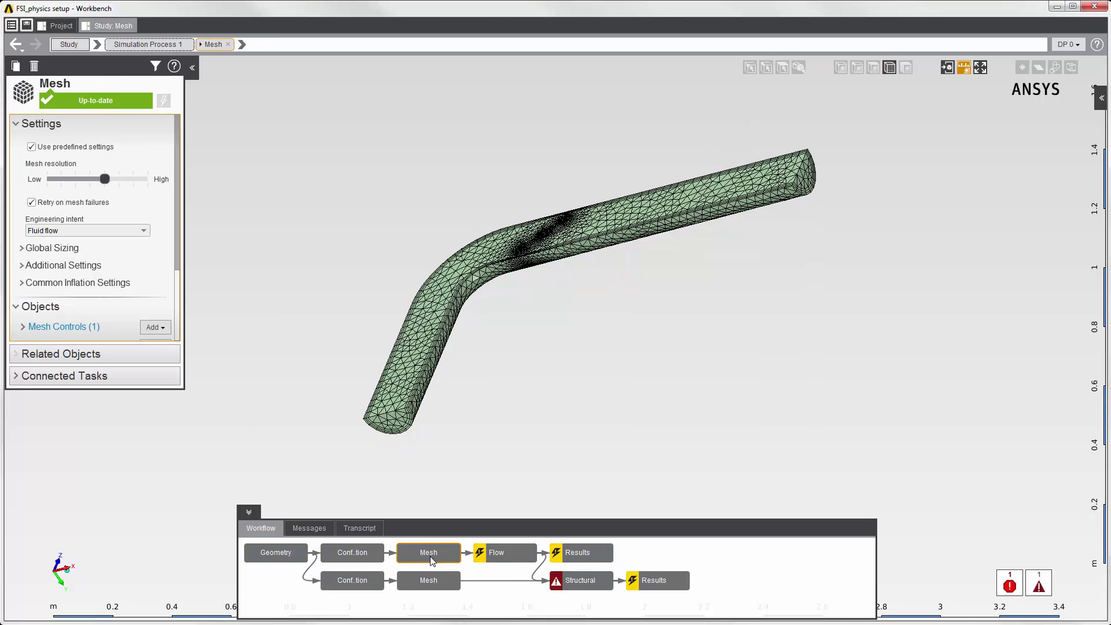
pyautogui.click(502, 554)
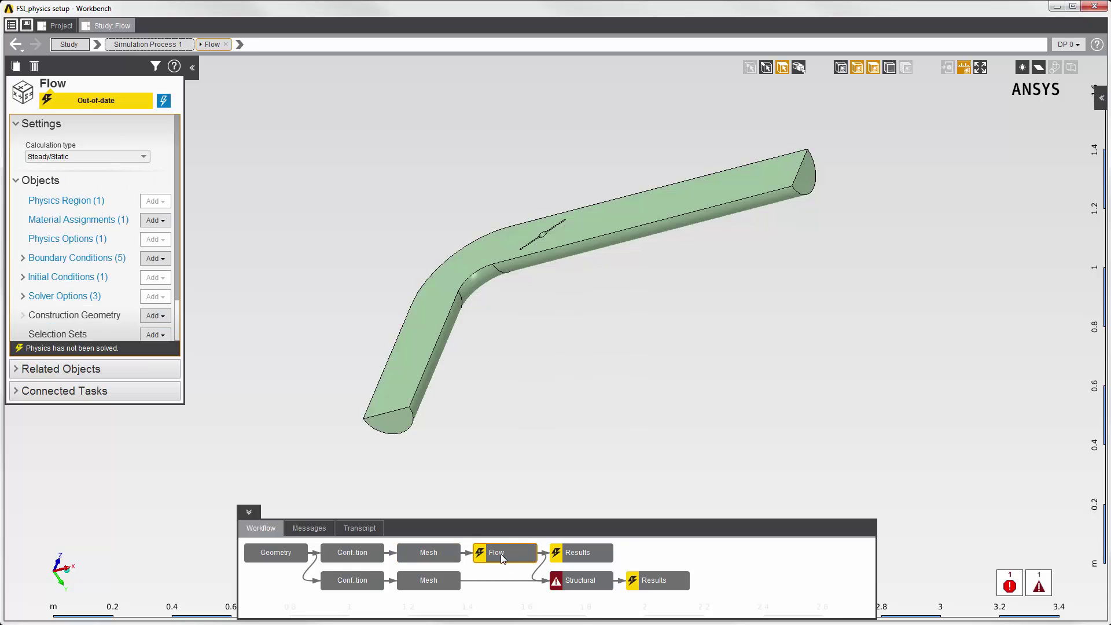
pyautogui.click(108, 265)
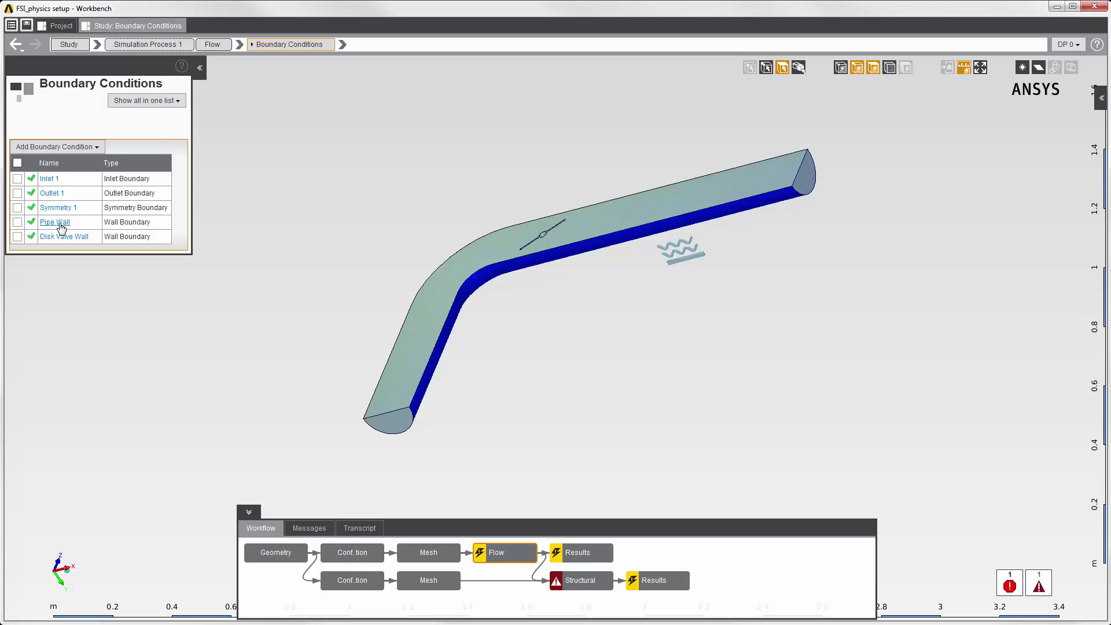
pyautogui.click(15, 44)
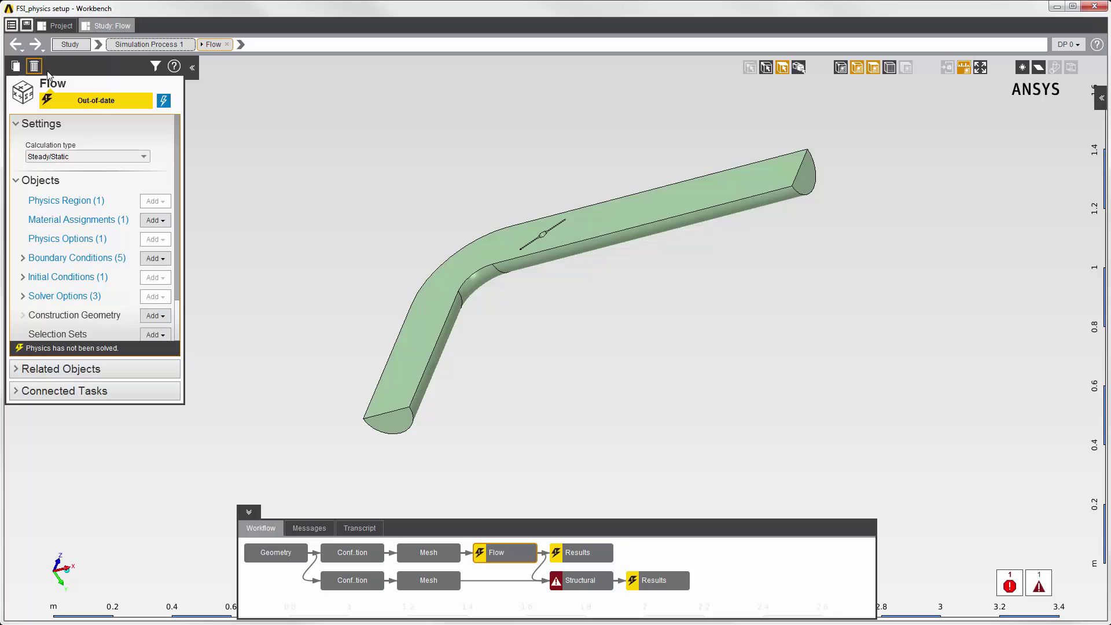
# Solve the flow and show the Contour 3 pressure result, ranging from -39995 to 19068 Pa
pyautogui.click(162, 103)
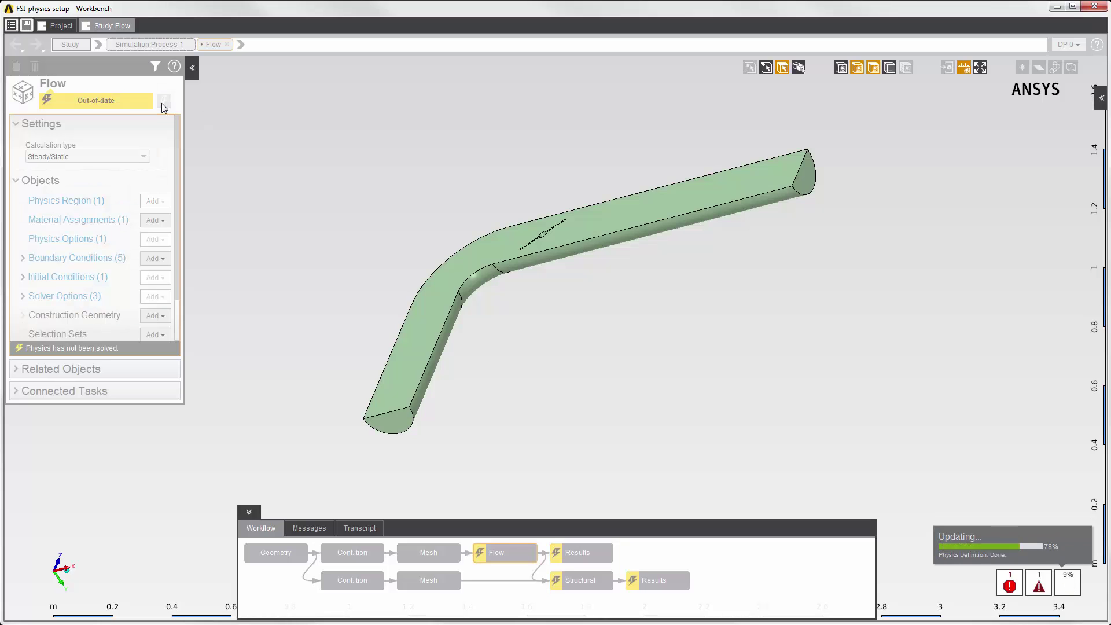
pyautogui.click(577, 548)
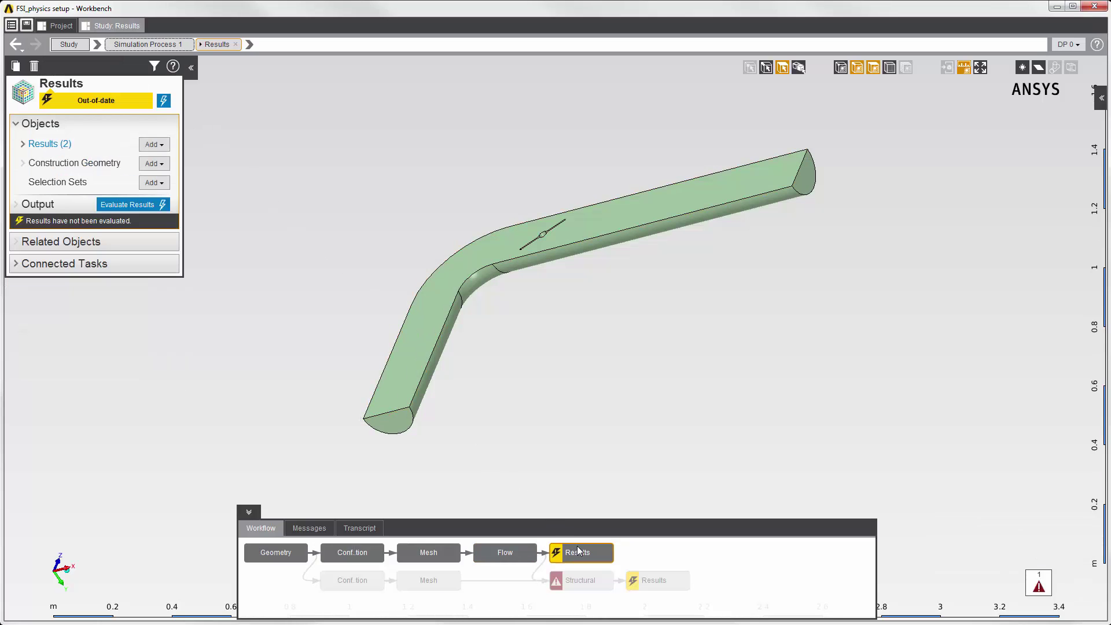
pyautogui.click(164, 100)
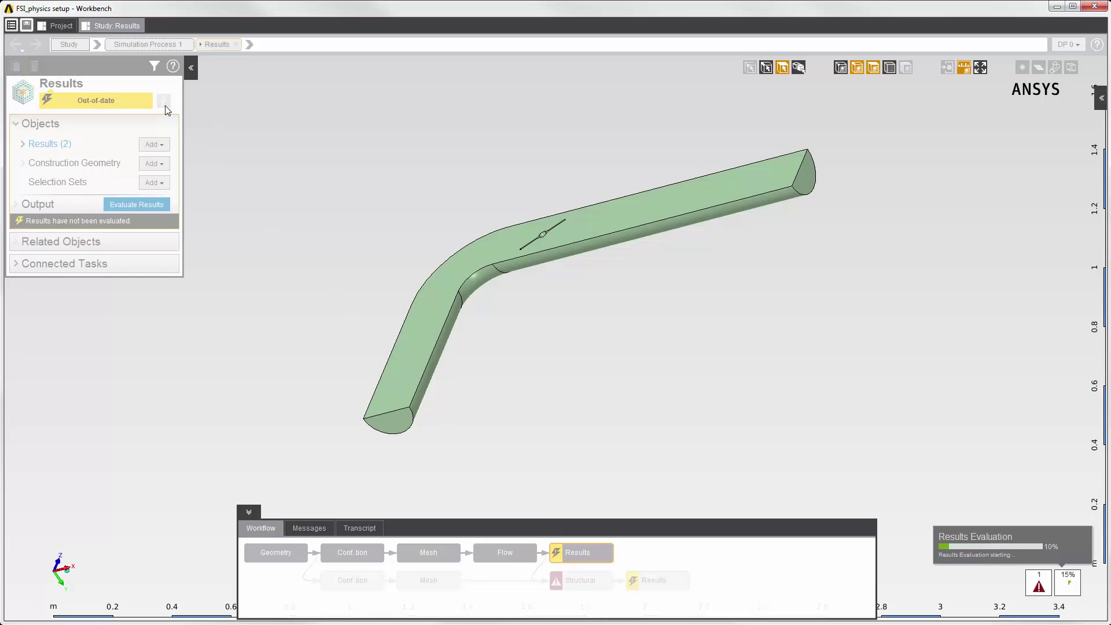
pyautogui.click(23, 144)
pyautogui.click(49, 171)
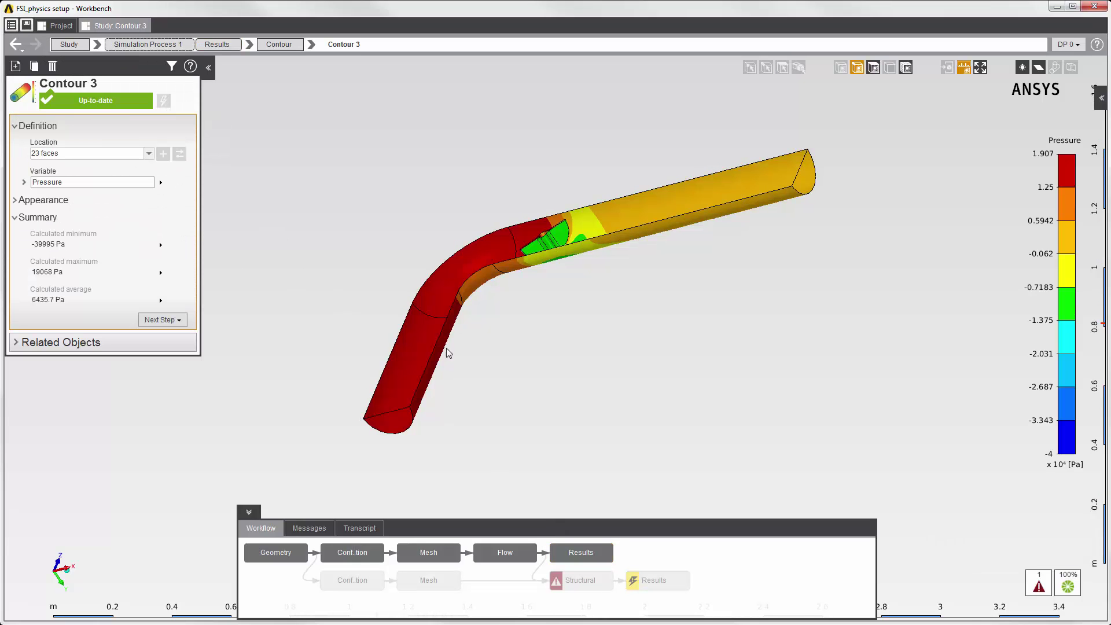
pyautogui.moveTo(530, 367); pyautogui.dragTo(549, 400, button='middle')
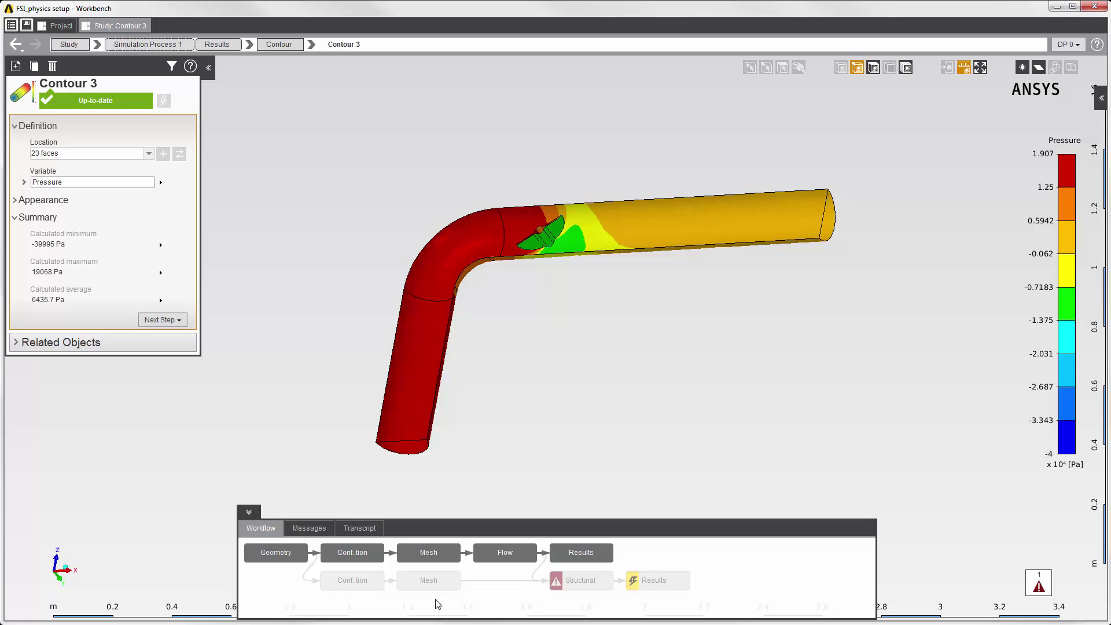
# Review the structural configuration, mesh and four supports, then list the 105 interface conditions
pyautogui.click(352, 580)
pyautogui.click(423, 581)
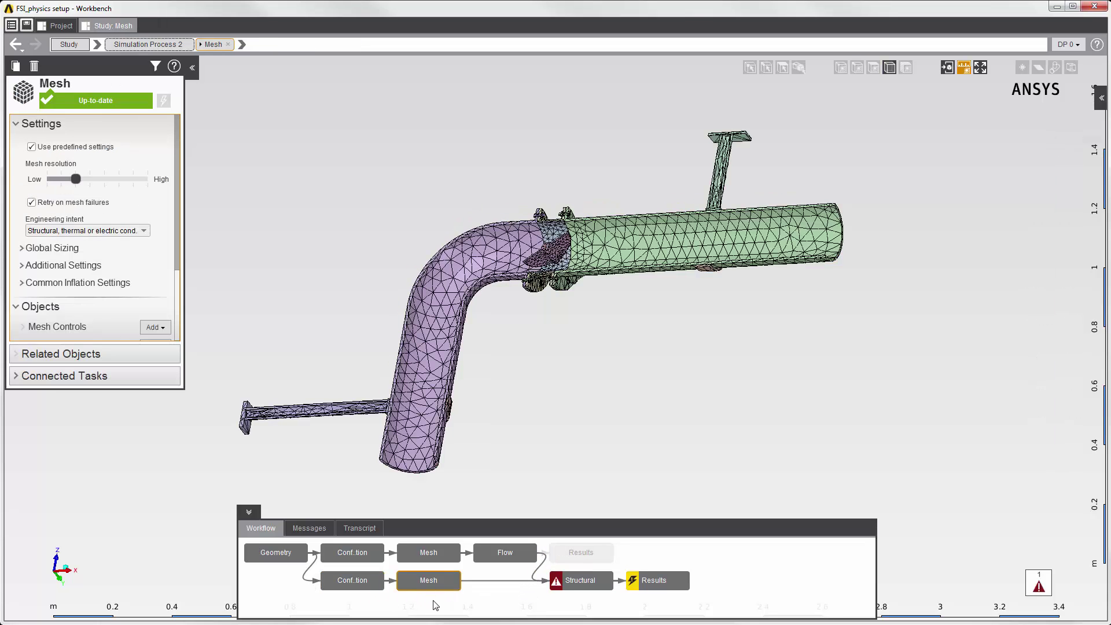
pyautogui.click(589, 585)
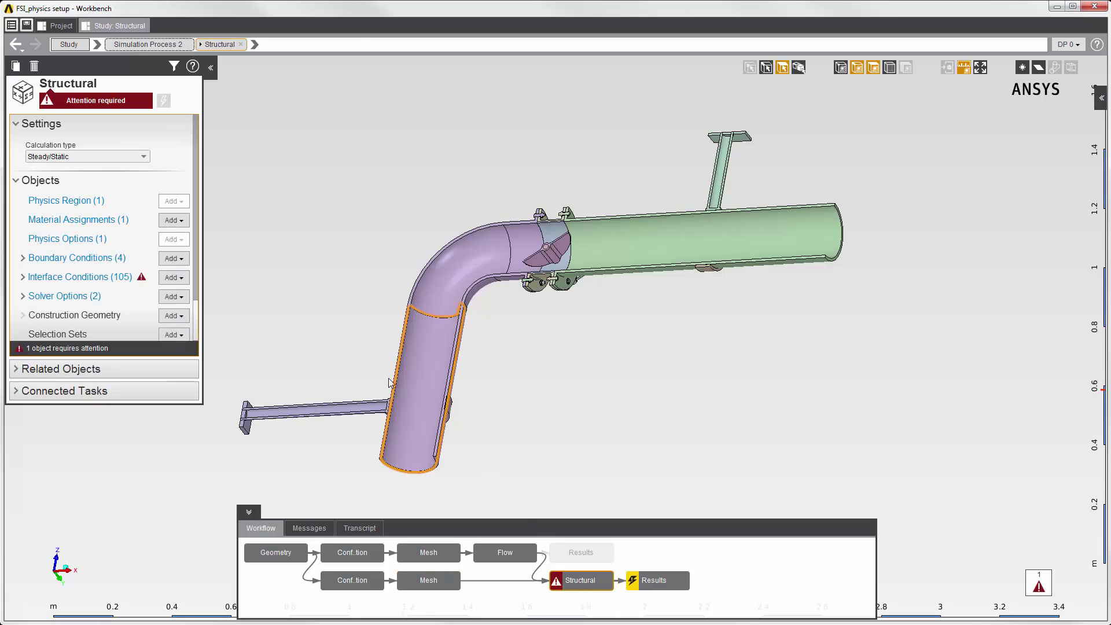
pyautogui.click(118, 258)
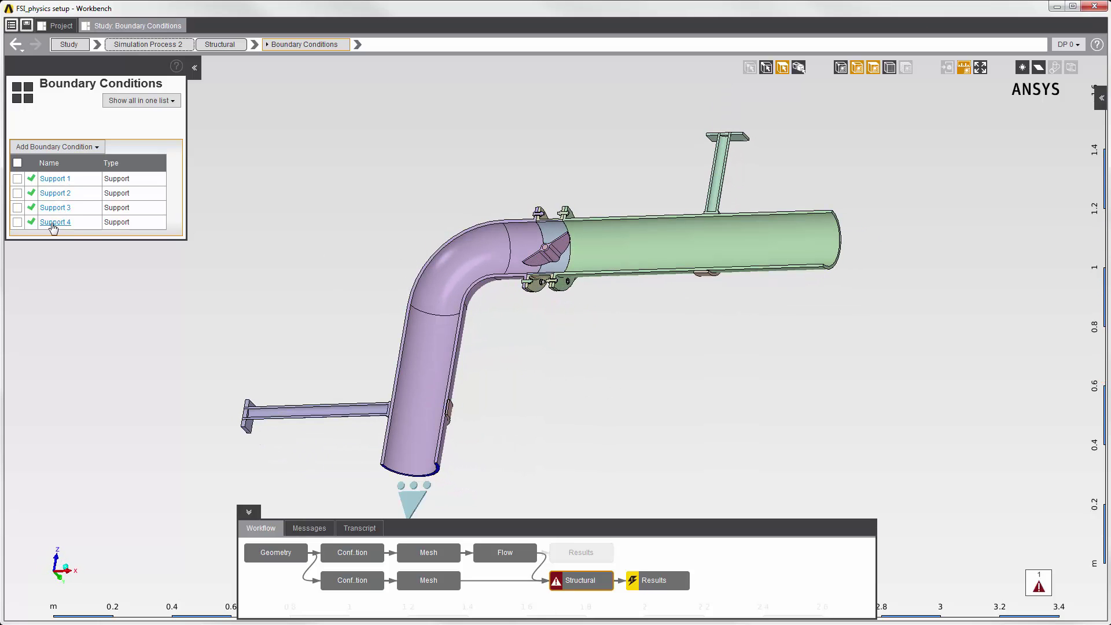
pyautogui.click(16, 45)
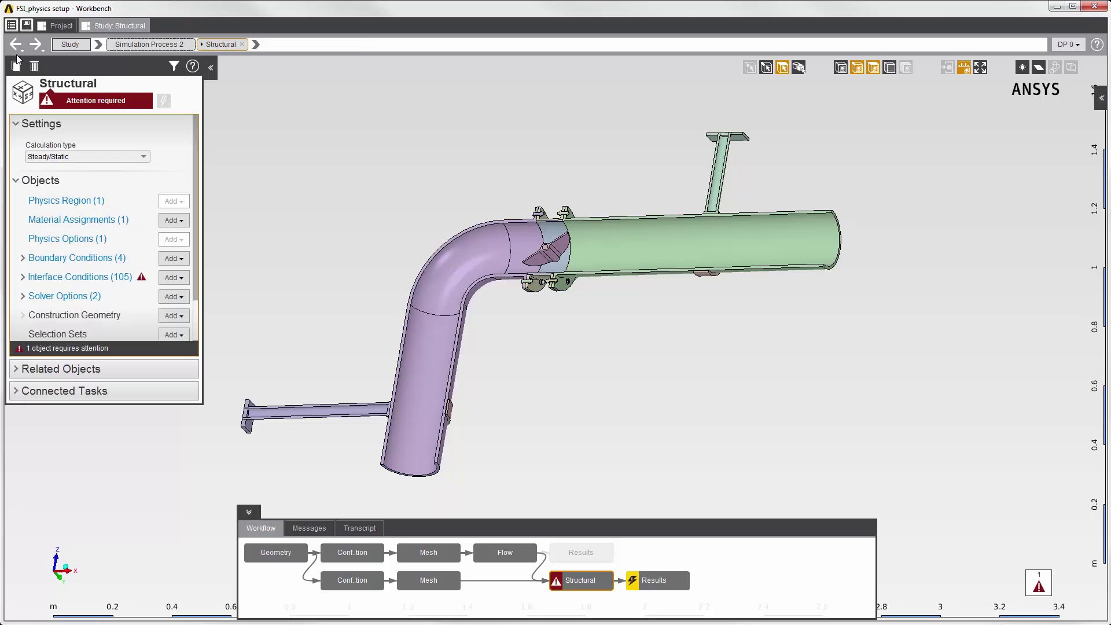
pyautogui.click(81, 278)
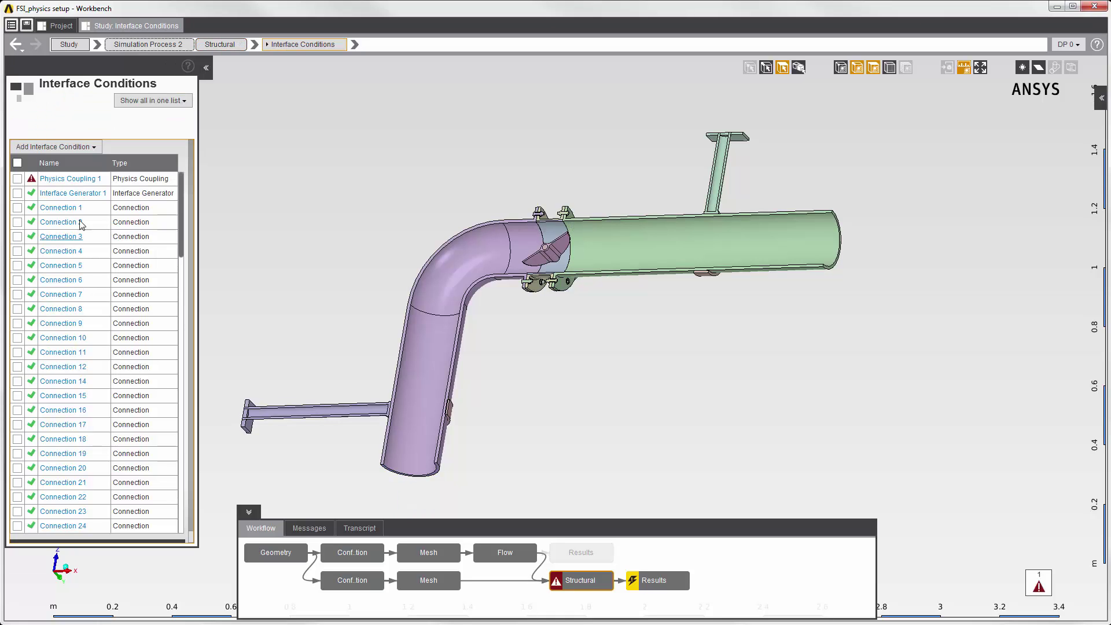
# Assign the green, collar, elbow and purple pipe faces as the Physics Coupling 1 target
pyautogui.click(76, 180)
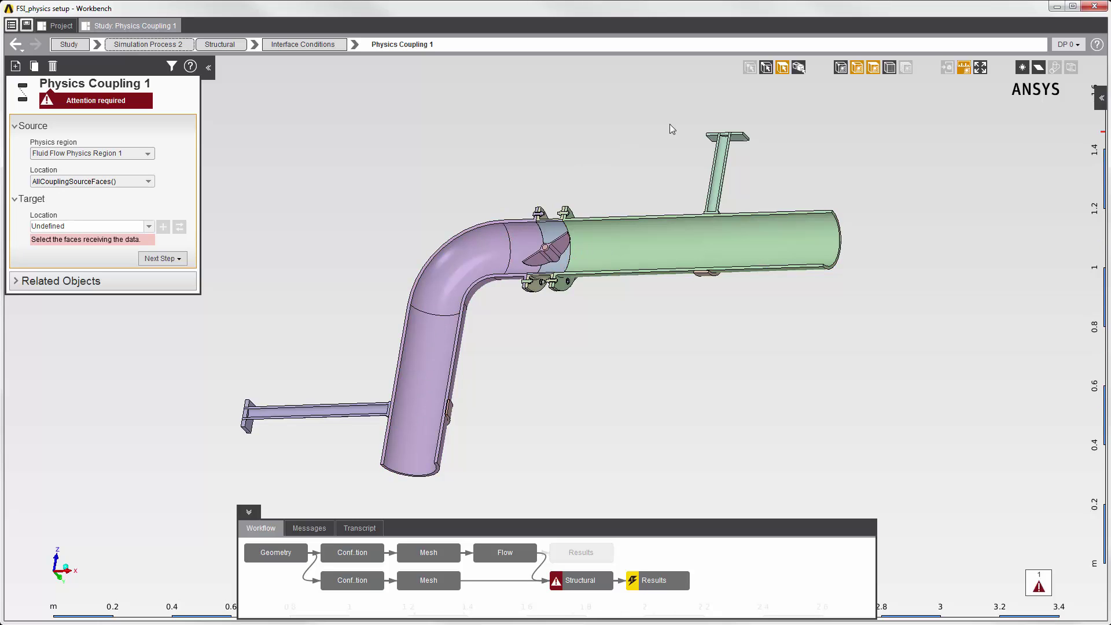
pyautogui.click(643, 245)
pyautogui.keyDown('ctrl'); pyautogui.click(526, 234); pyautogui.keyUp('ctrl')
pyautogui.keyDown('ctrl'); pyautogui.click(463, 278); pyautogui.keyUp('ctrl')
pyautogui.keyDown('ctrl'); pyautogui.click(422, 332); pyautogui.keyUp('ctrl')
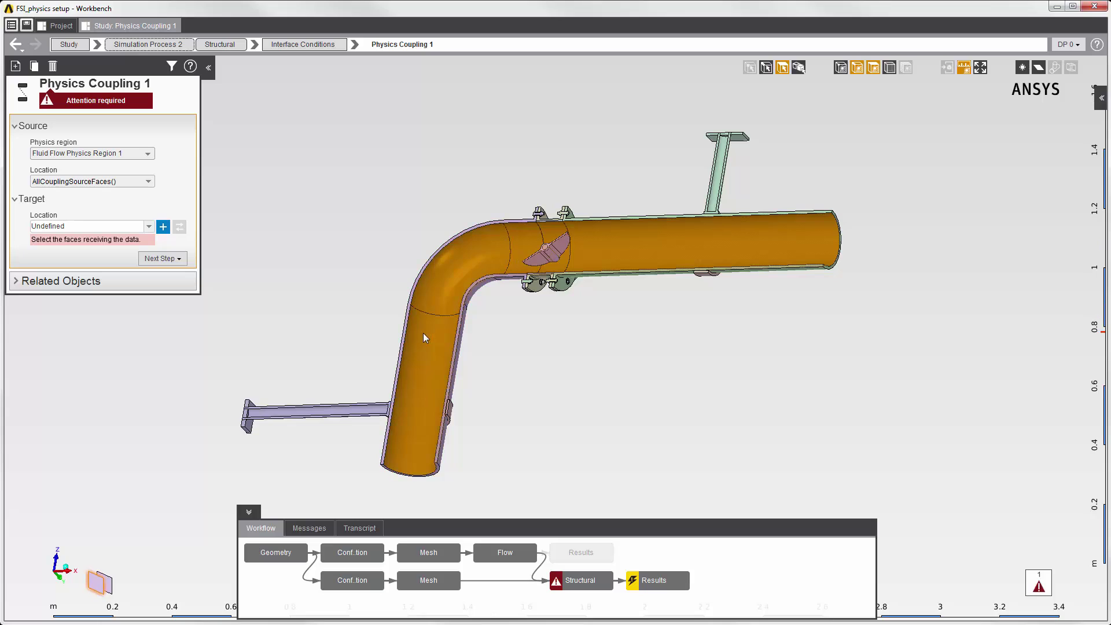
pyautogui.click(163, 226)
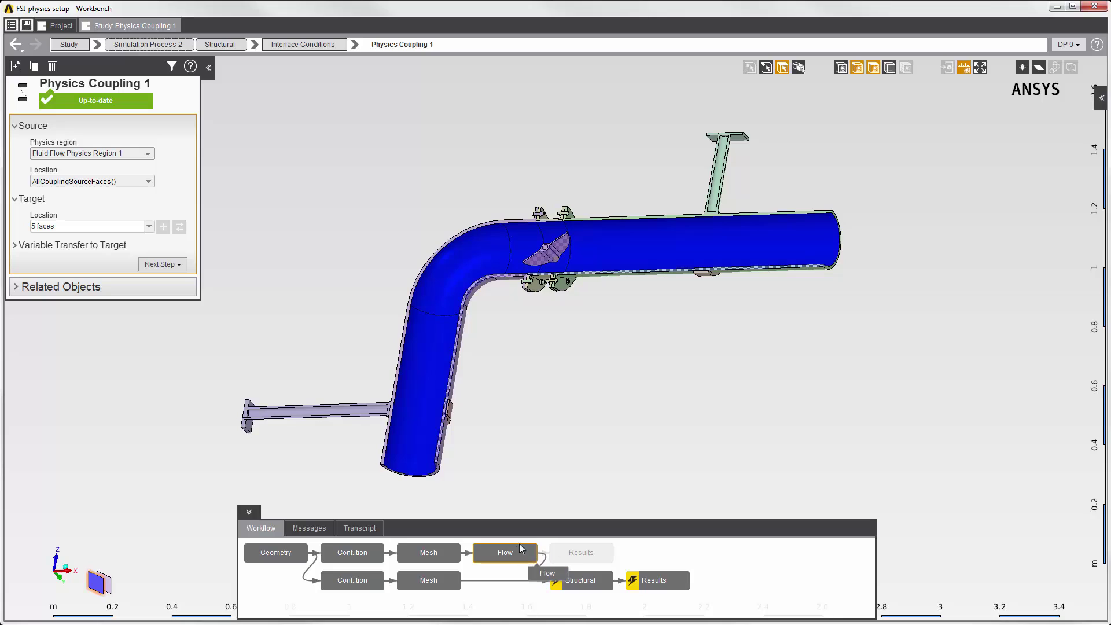
# Set the Physics Coupling 1 source location to Pipe Wall only
pyautogui.click(148, 183)
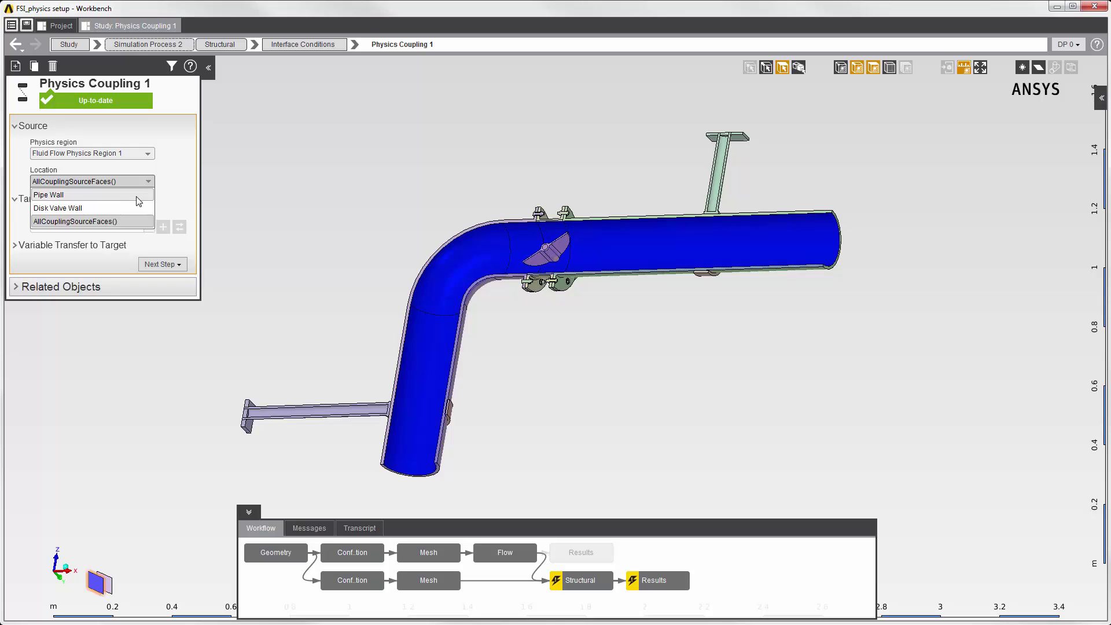
pyautogui.click(137, 197)
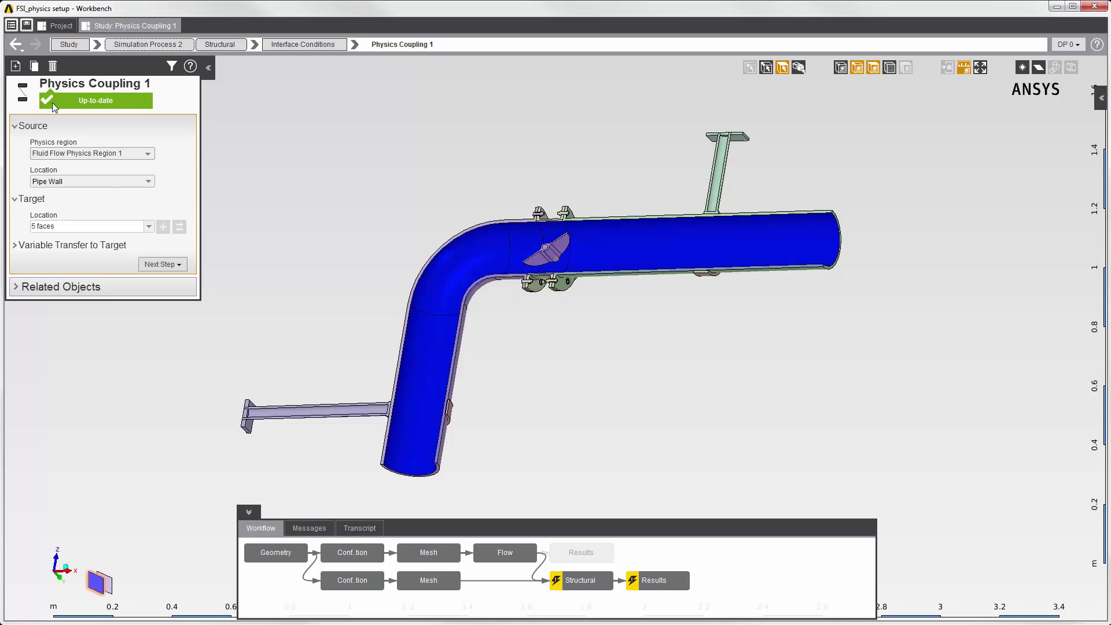
pyautogui.click(16, 46)
pyautogui.click(16, 47)
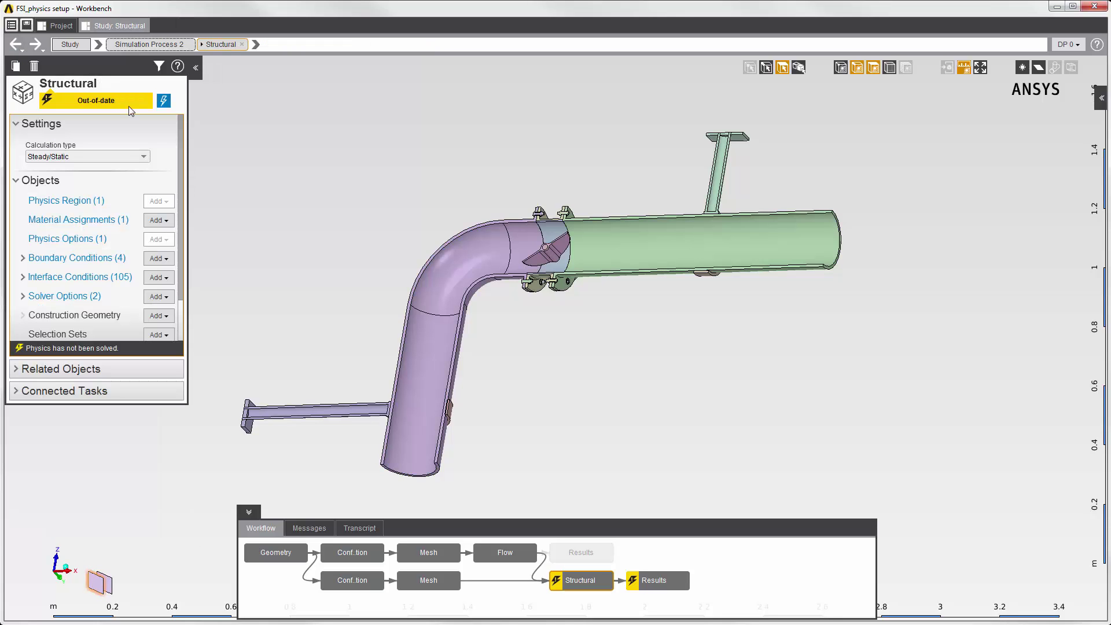
# Solve the structural physics and check the transcript for 100% mapped coupling area
pyautogui.click(165, 102)
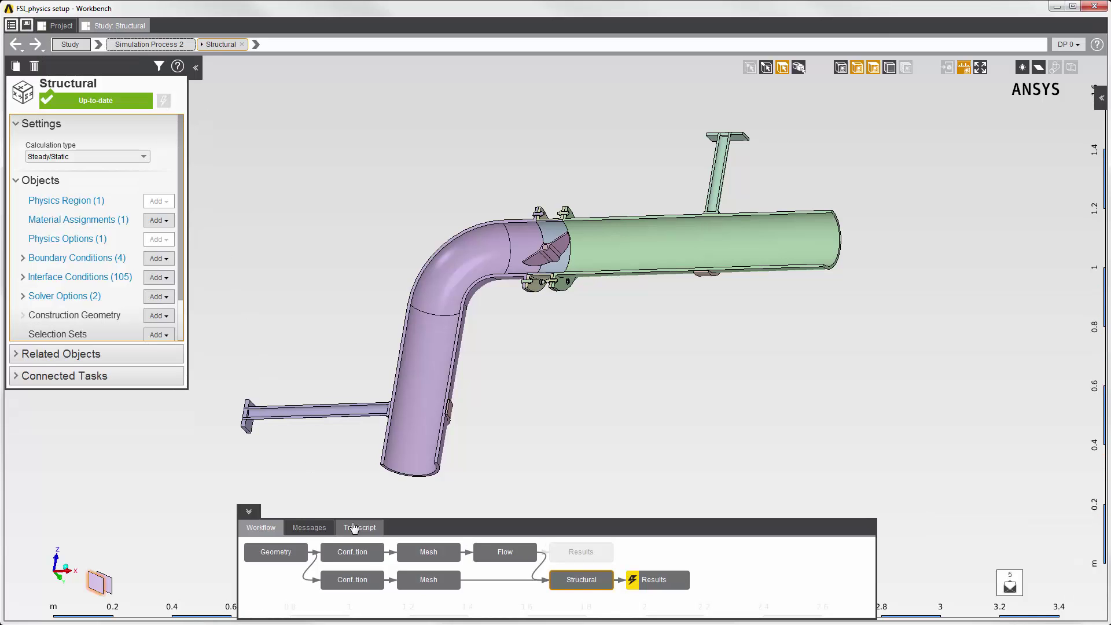
pyautogui.click(355, 526)
pyautogui.moveTo(393, 519); pyautogui.dragTo(391, 370)
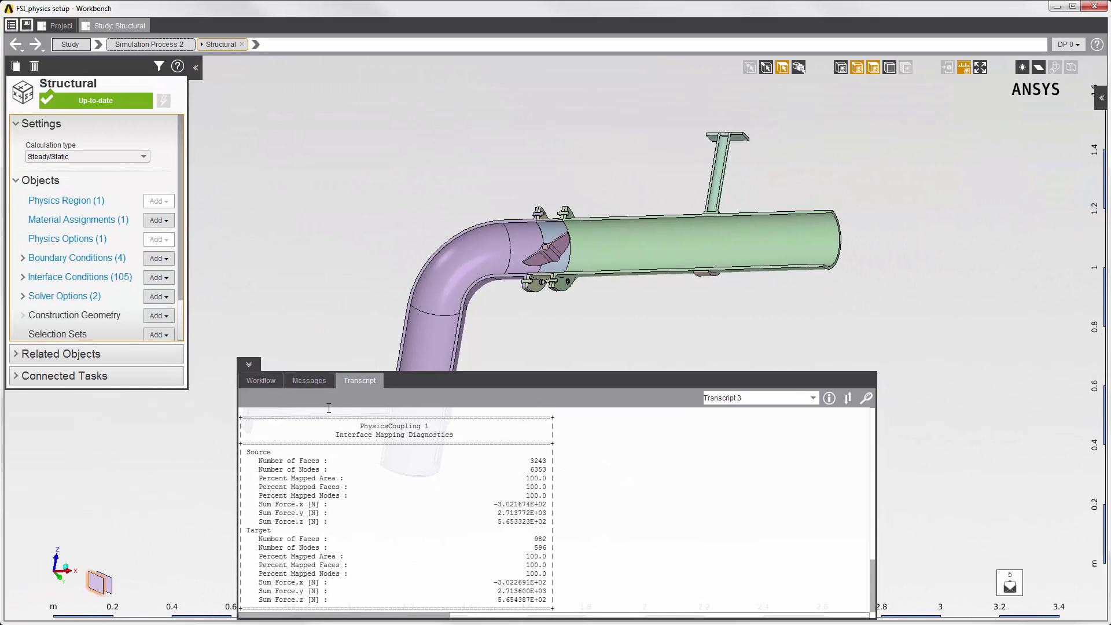
# Update the out-of-date structural Results task
pyautogui.click(221, 346)
pyautogui.moveTo(397, 374); pyautogui.dragTo(397, 533)
pyautogui.click(652, 589)
pyautogui.click(163, 101)
# Show Displacement Magnitude, then the Equivalent Stress contour peaking at 4.516 ×10^5 Pa
pyautogui.click(38, 191)
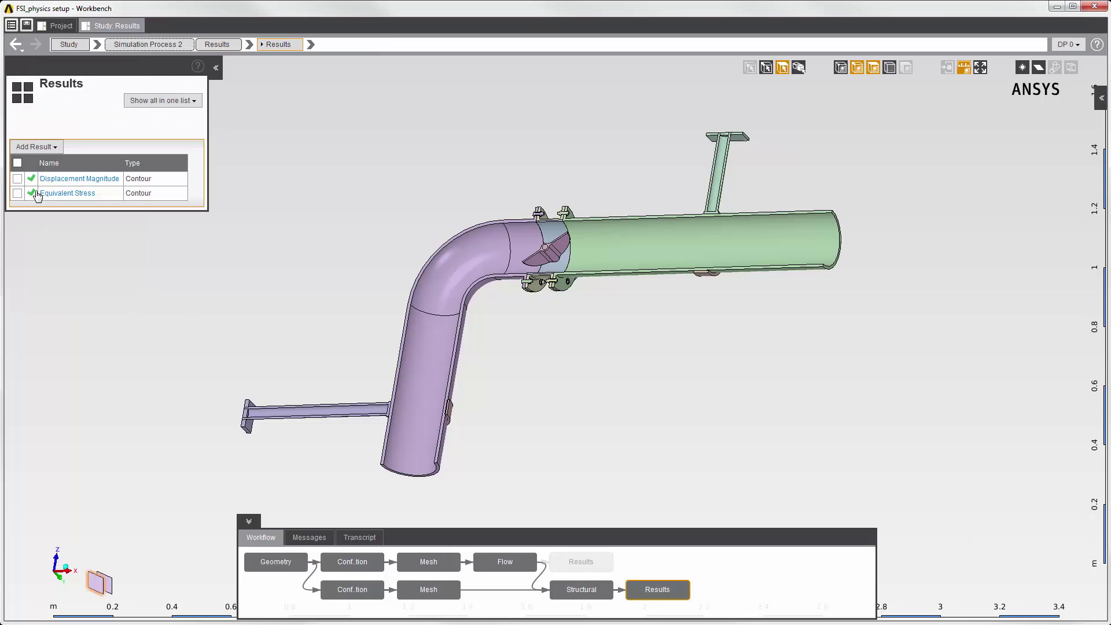
pyautogui.click(55, 178)
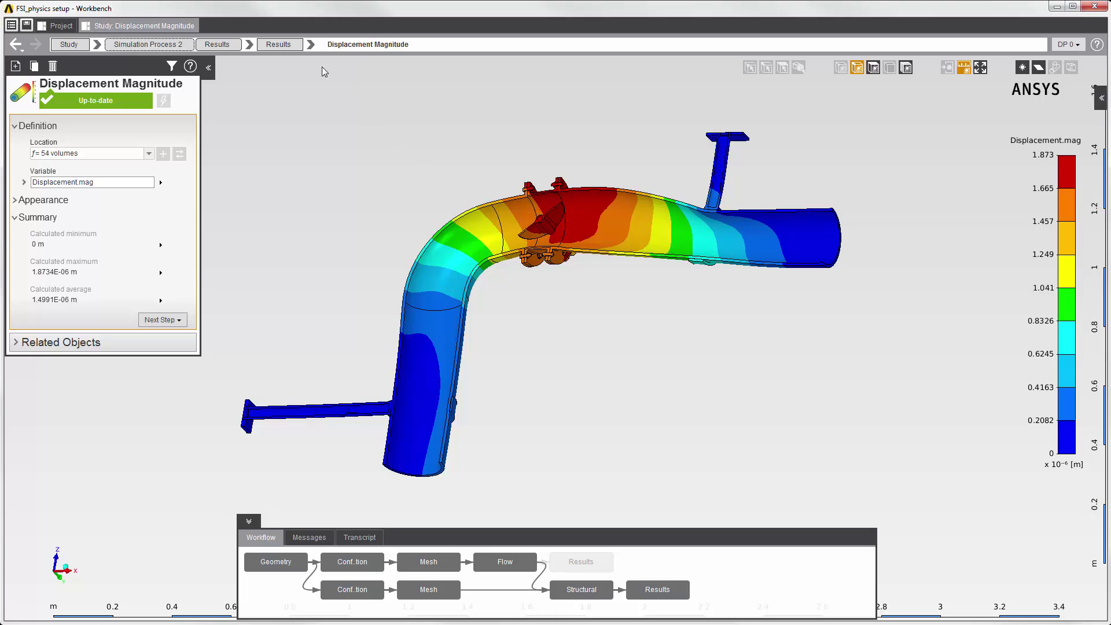
pyautogui.click(311, 45)
pyautogui.click(336, 87)
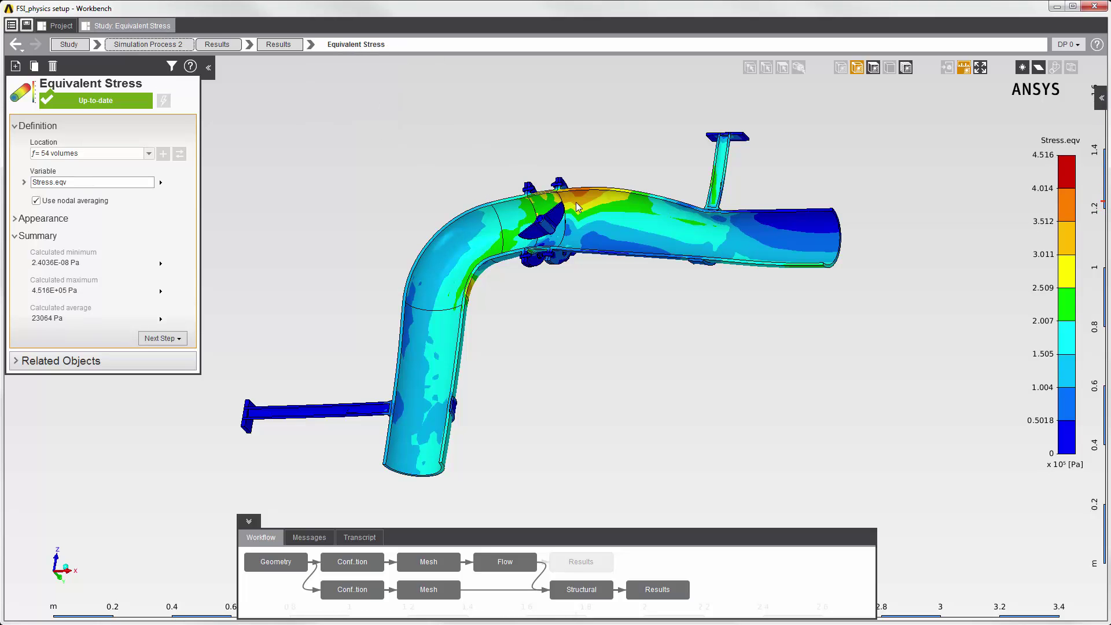
pyautogui.moveTo(553, 313); pyautogui.dragTo(639, 337, button='middle')
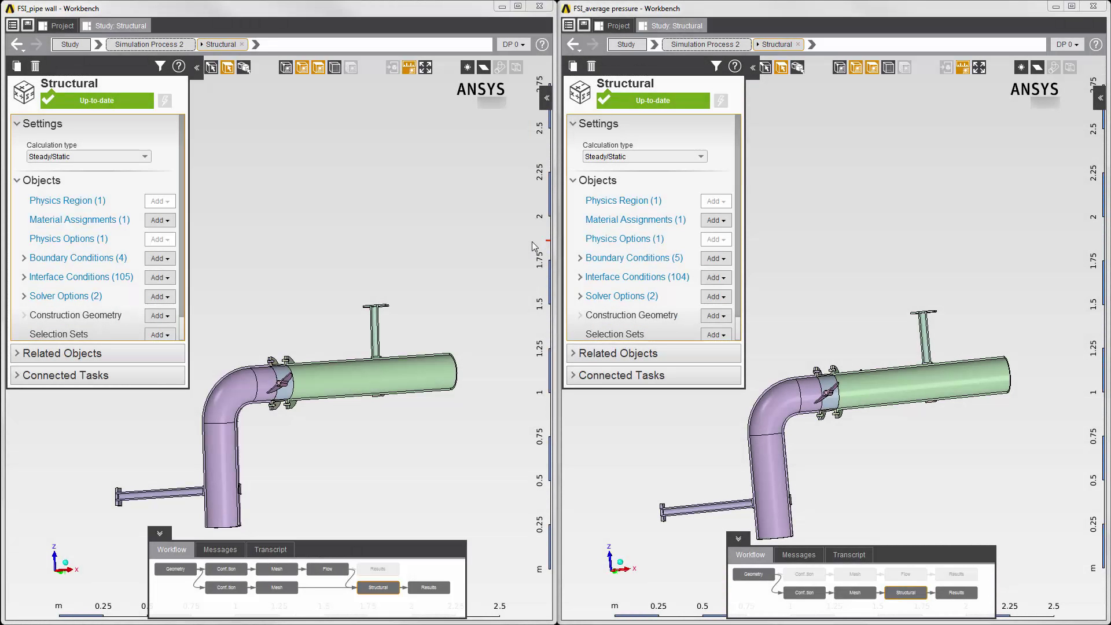
# Inspect the average-pressure study's Pressure 1 load (6792.9 Pa, 5 faces) and open pipe-wall Results
pyautogui.moveTo(431, 321); pyautogui.dragTo(407, 318, button='middle')
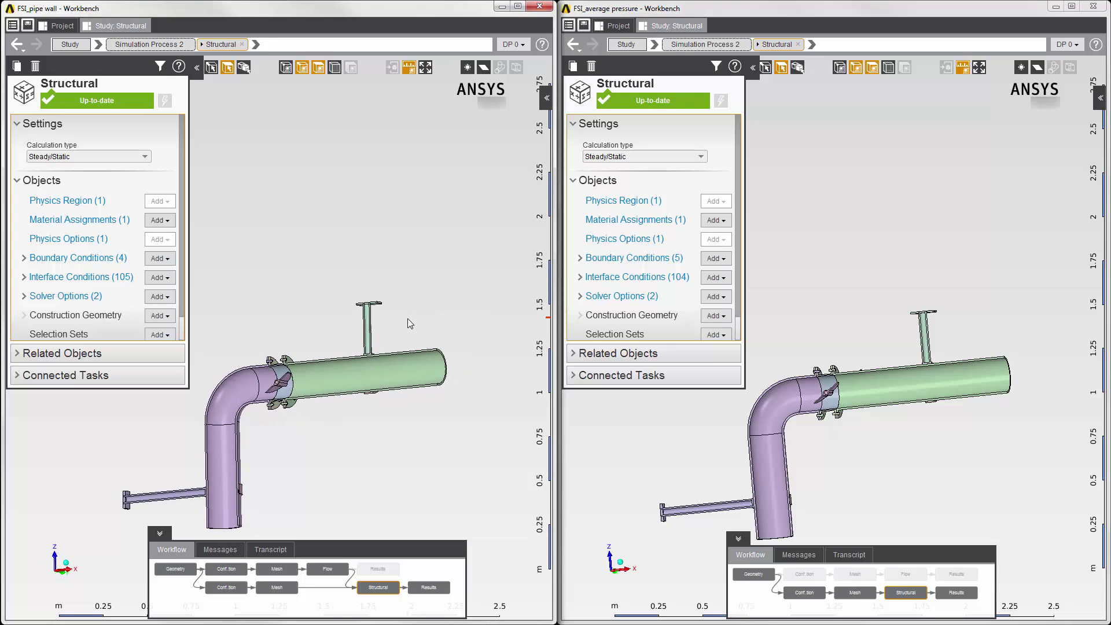
pyautogui.moveTo(821, 335)
pyautogui.mouseDown(button='middle')
pyautogui.moveTo(866, 342)
pyautogui.moveTo(828, 328)
pyautogui.mouseUp(button='middle')
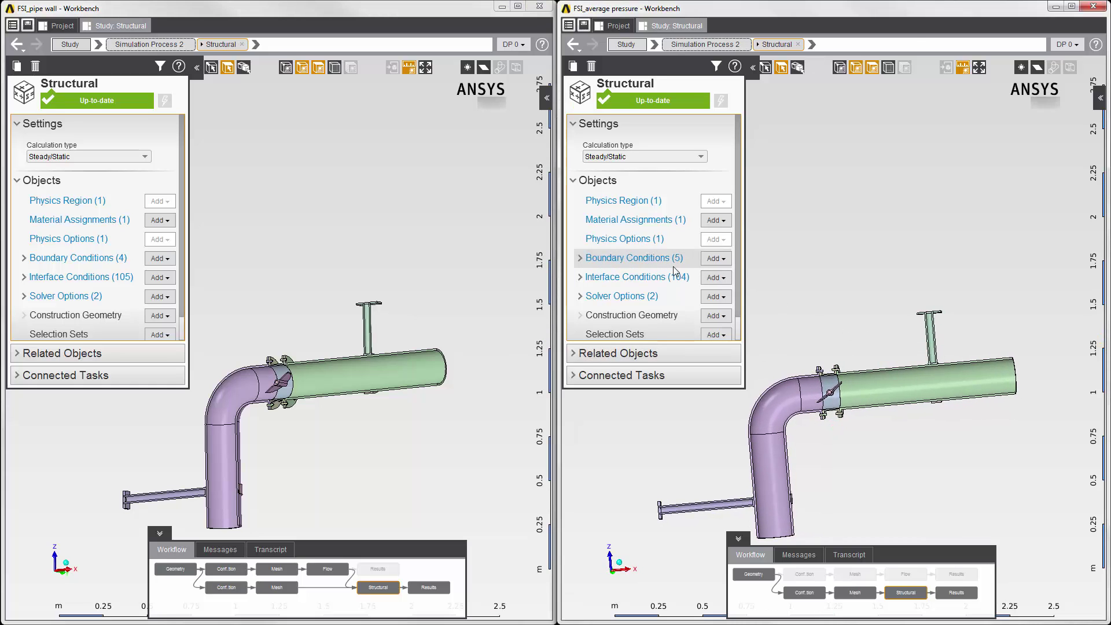
pyautogui.click(634, 258)
pyautogui.click(614, 239)
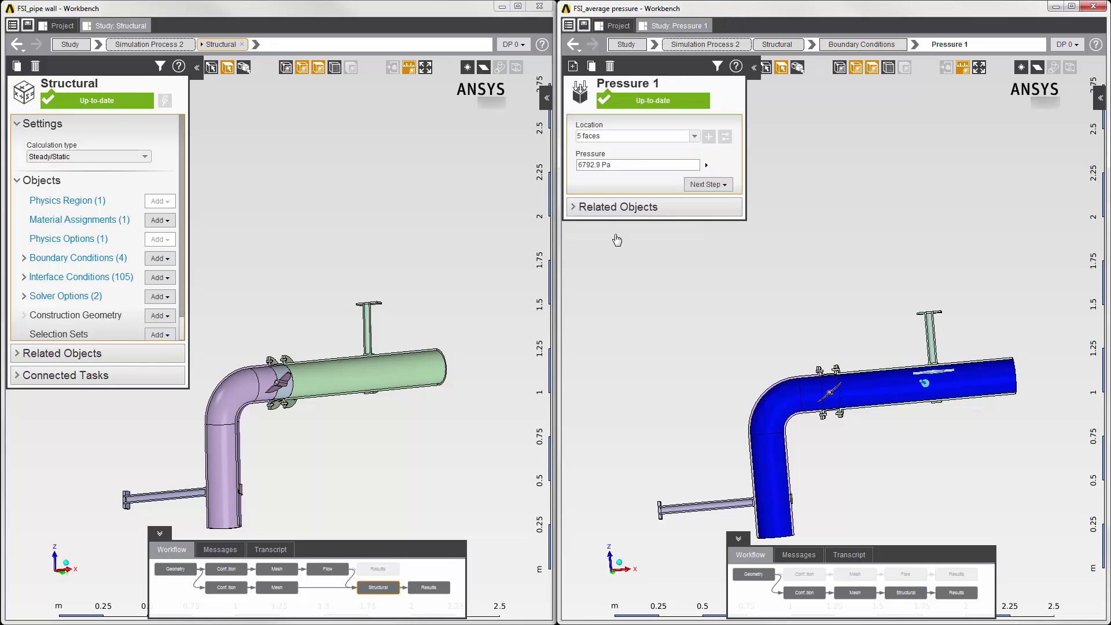
pyautogui.moveTo(379, 430); pyautogui.dragTo(401, 466, button='middle')
pyautogui.click(428, 588)
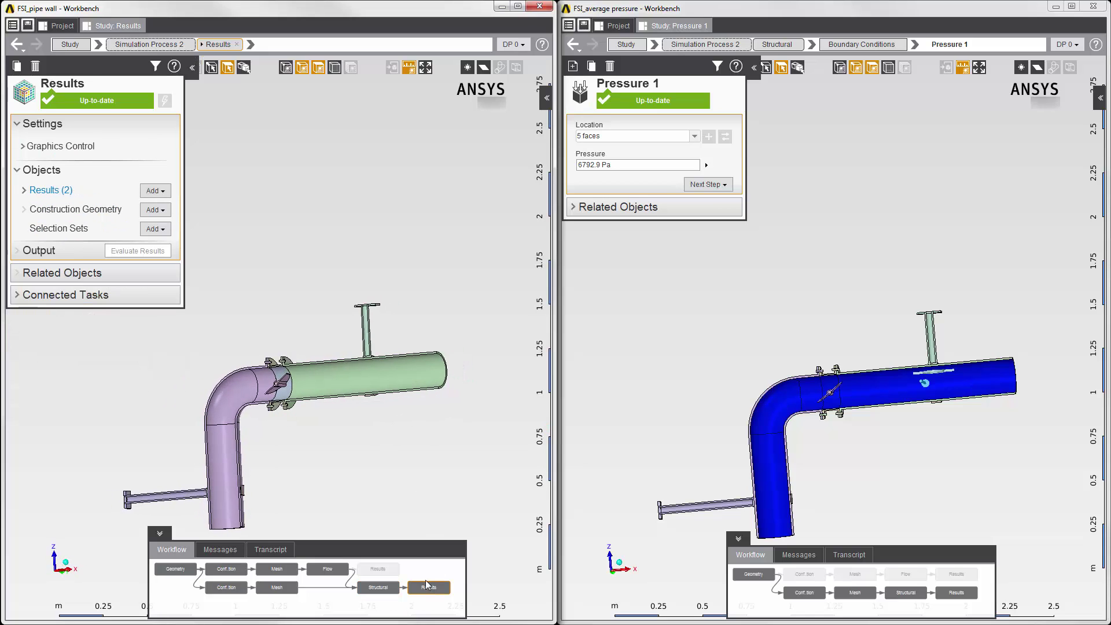
# Display the Equivalent Stress contour in both the pipe-wall and average-pressure studies
pyautogui.click(67, 194)
pyautogui.moveTo(343, 425)
pyautogui.mouseDown(button='middle')
pyautogui.moveTo(382, 415)
pyautogui.moveTo(345, 425)
pyautogui.mouseUp(button='middle')
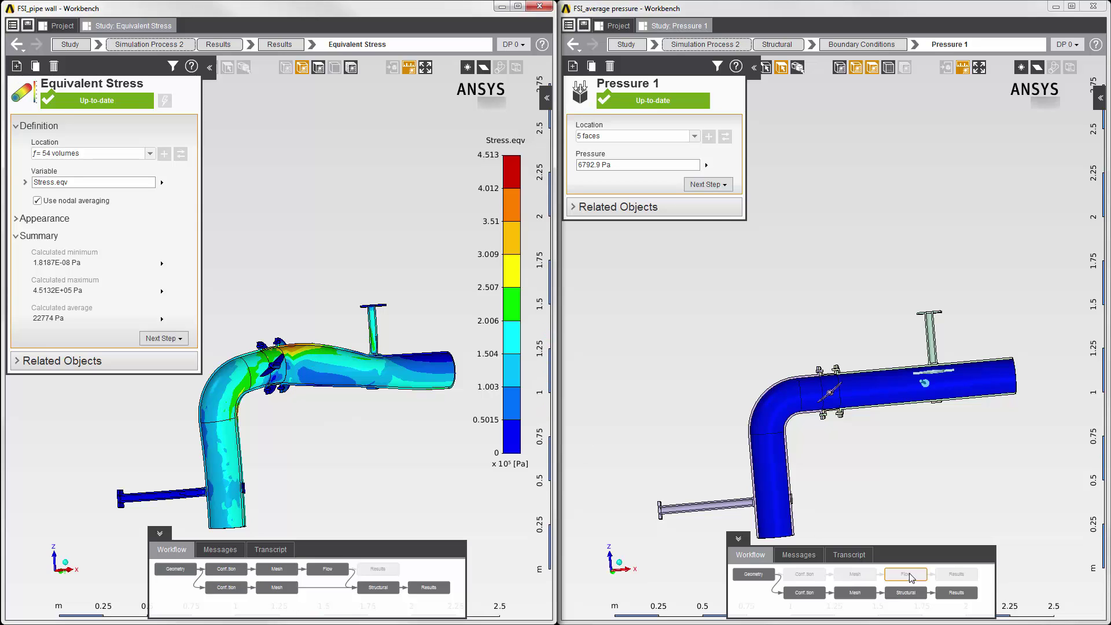
pyautogui.click(956, 592)
pyautogui.click(599, 186)
pyautogui.click(615, 194)
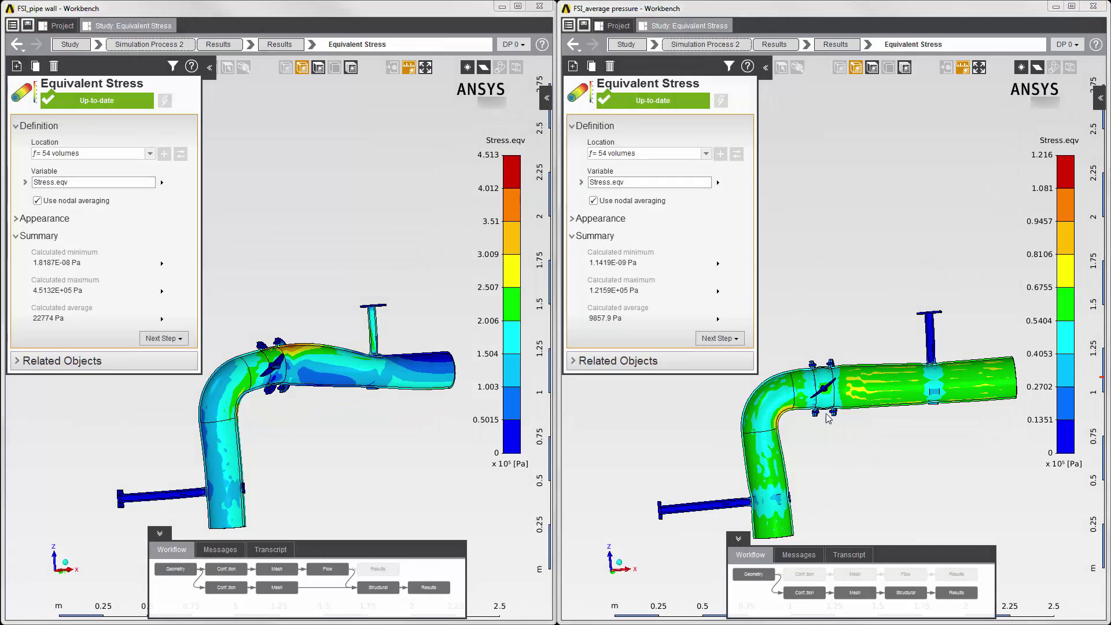
# Orbit both models to compare stress peaks of 4.513 ×10^5 Pa and 1.216 ×10^5 Pa
pyautogui.moveTo(829, 418); pyautogui.dragTo(819, 435, button='middle')
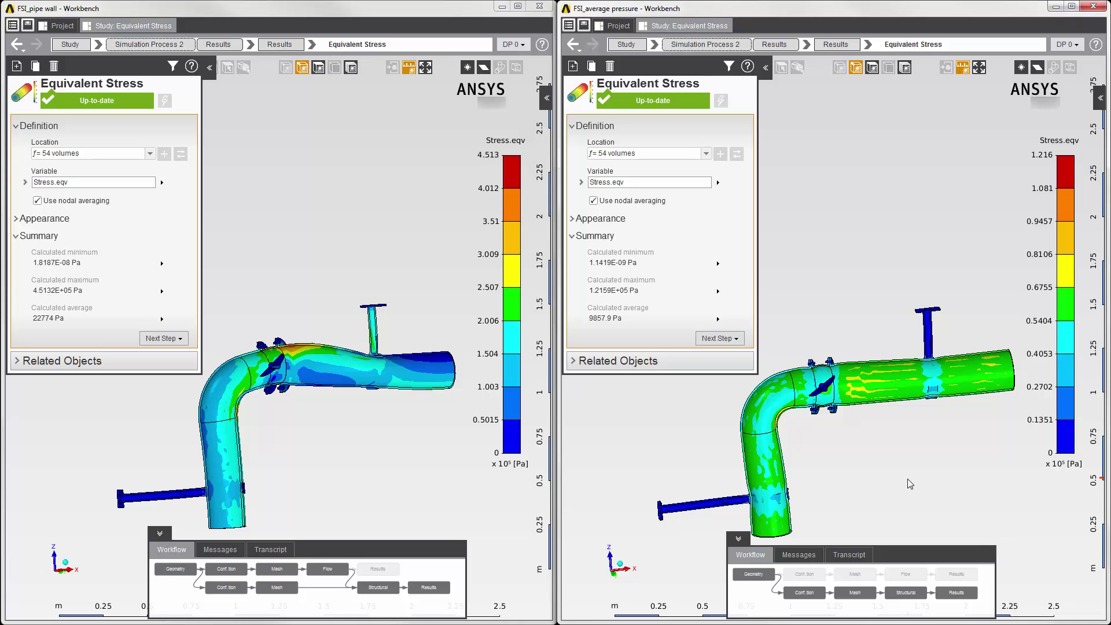
pyautogui.moveTo(910, 484); pyautogui.dragTo(930, 487, button='middle')
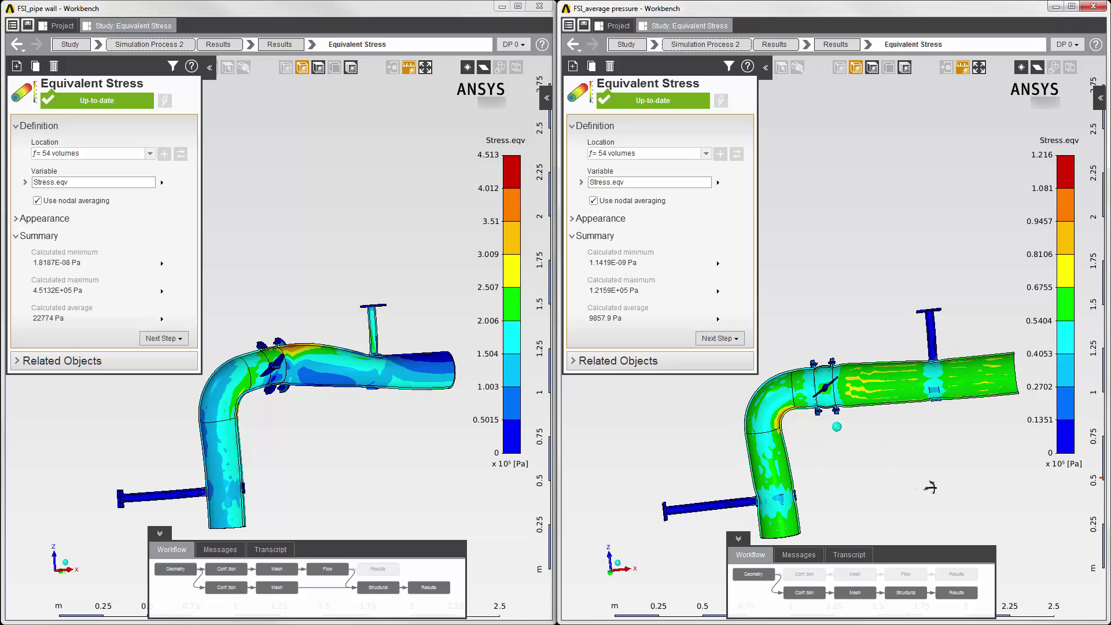
pyautogui.moveTo(930, 487); pyautogui.dragTo(930, 487, button='middle')
pyautogui.moveTo(380, 450); pyautogui.dragTo(411, 451, button='middle')
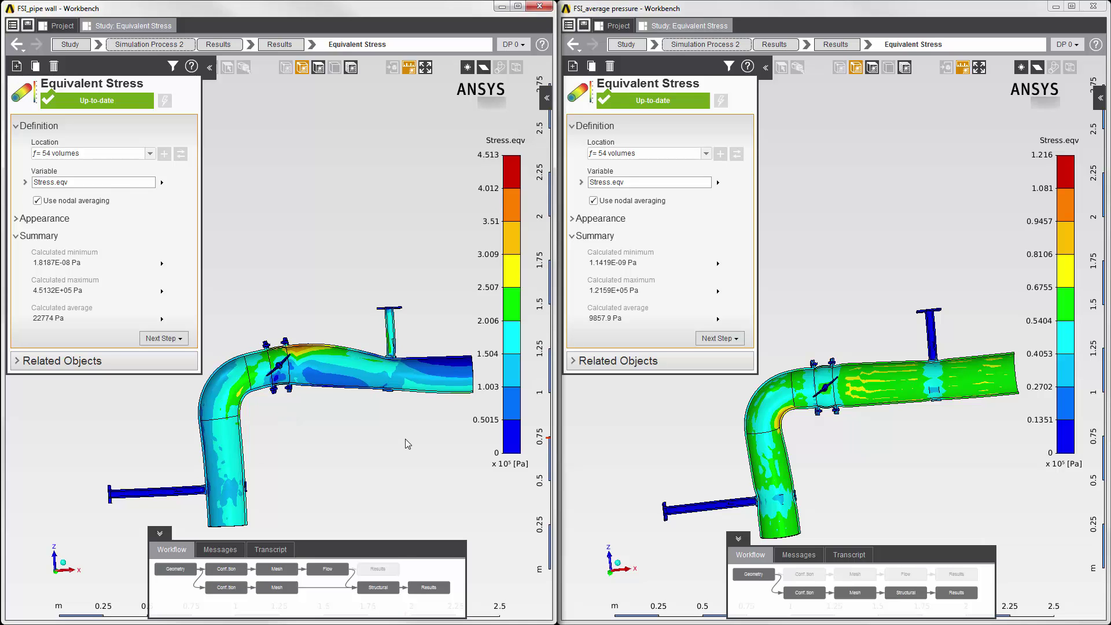